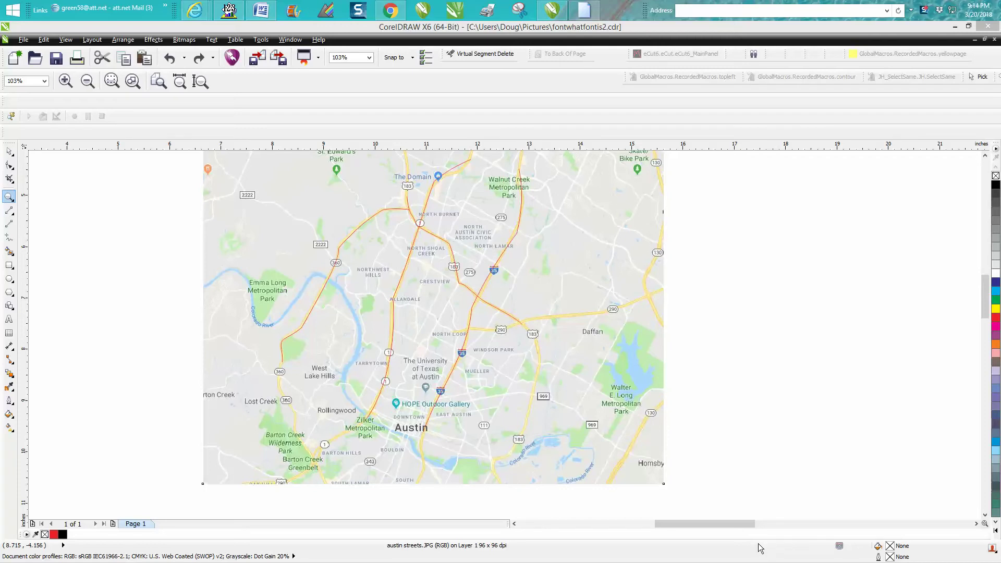
Step: Zoom in on the Highway 290/183 junction area and select the 2-Point Line tool
left_click(12, 199)
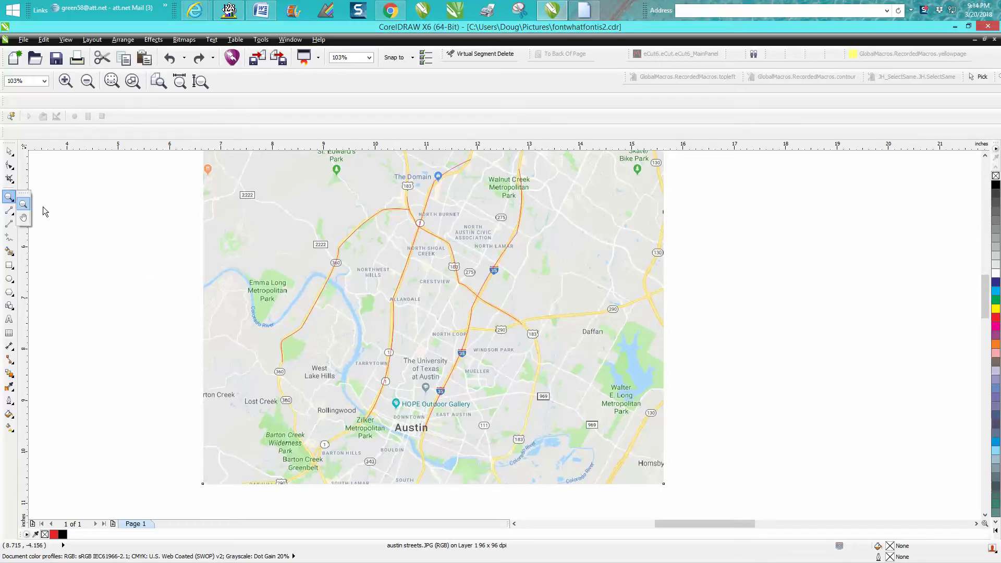
left_click(23, 204)
left_click_drag(450, 270, 700, 405)
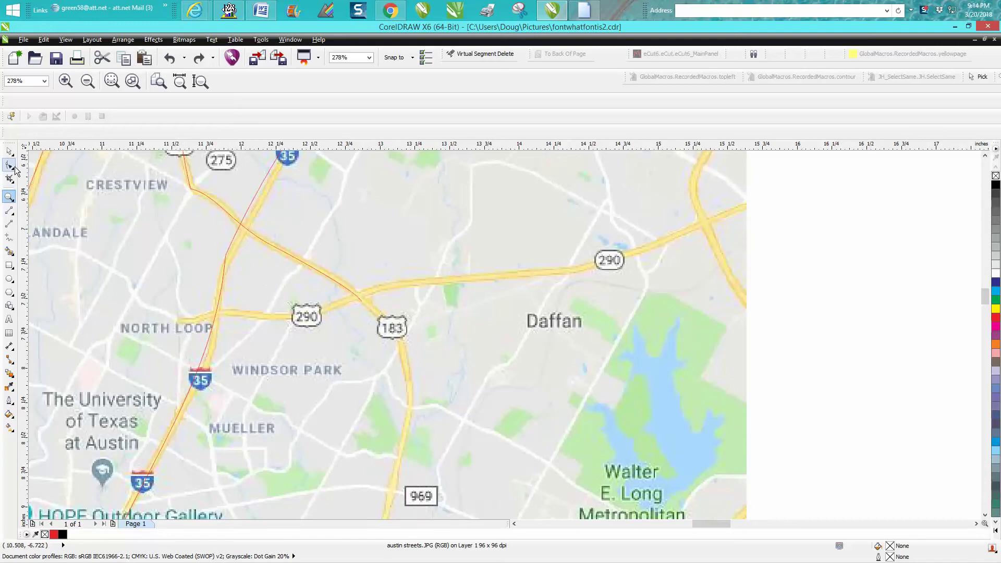
left_click(14, 216)
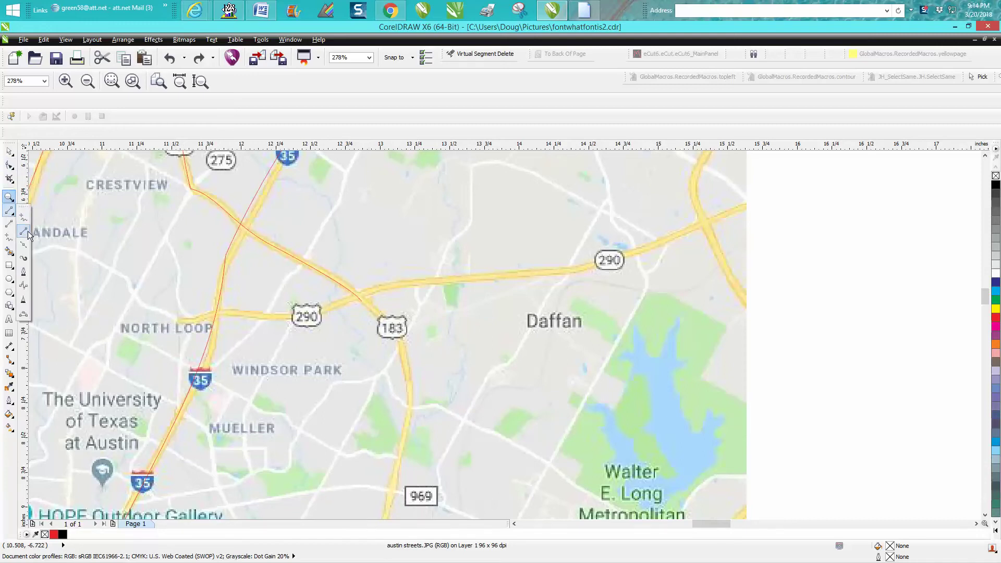
left_click(23, 231)
Step: Draw a straight line from North Loop to the eastern 290 junction, convert it to a curve and bend it
left_click_drag(179, 321, 706, 223)
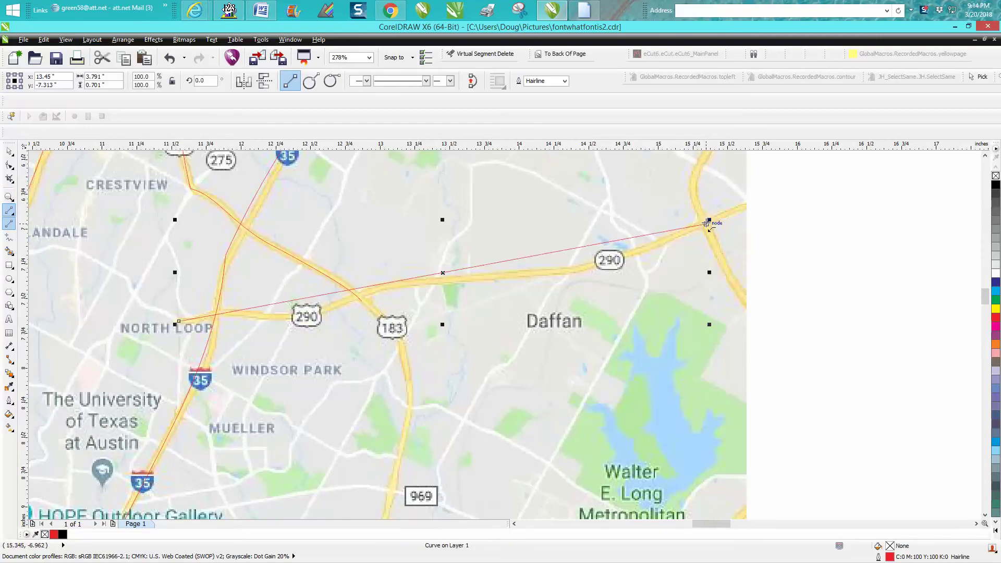
left_click(9, 165)
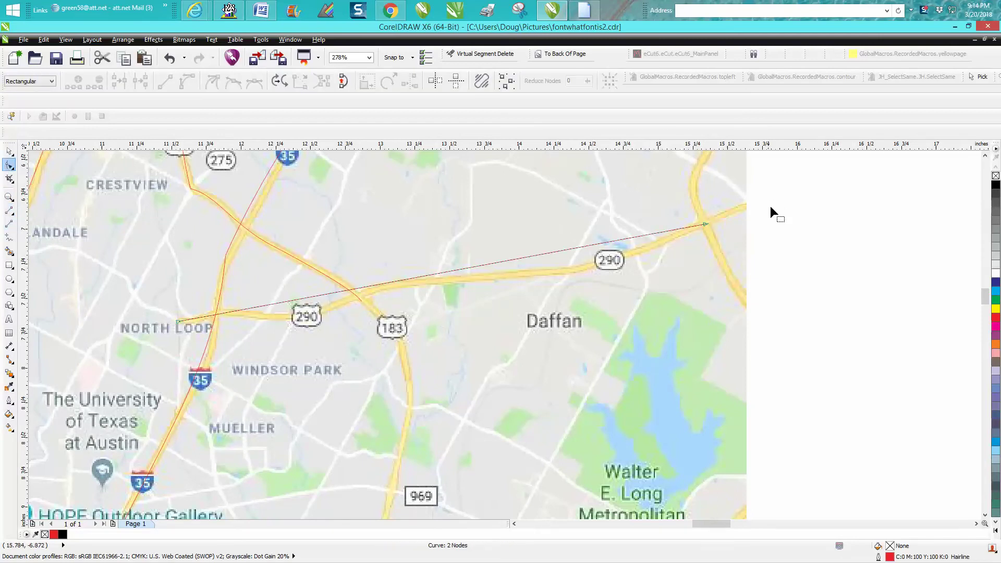
left_click_drag(668, 297, 154, 398)
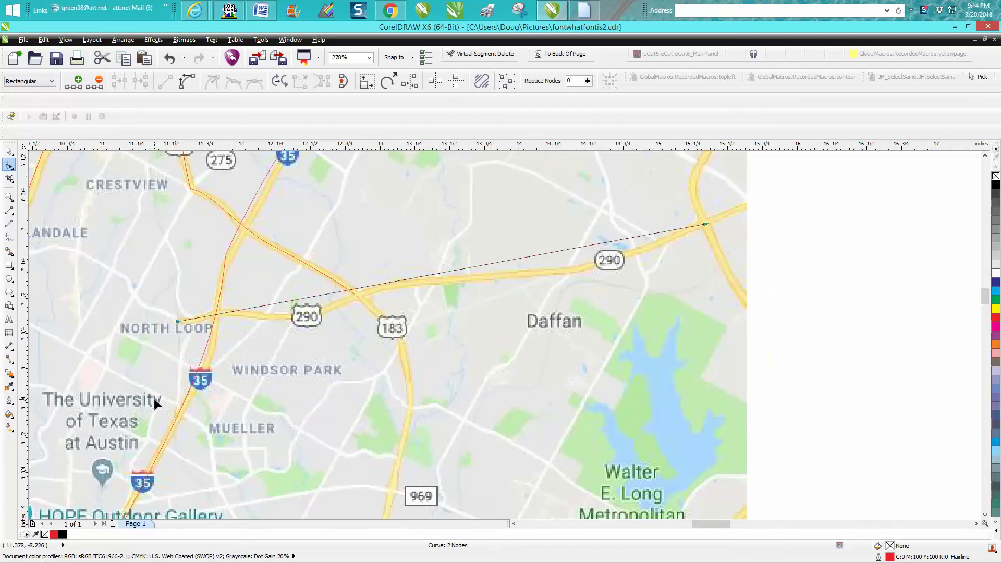
left_click(187, 83)
left_click_drag(598, 246, 595, 268)
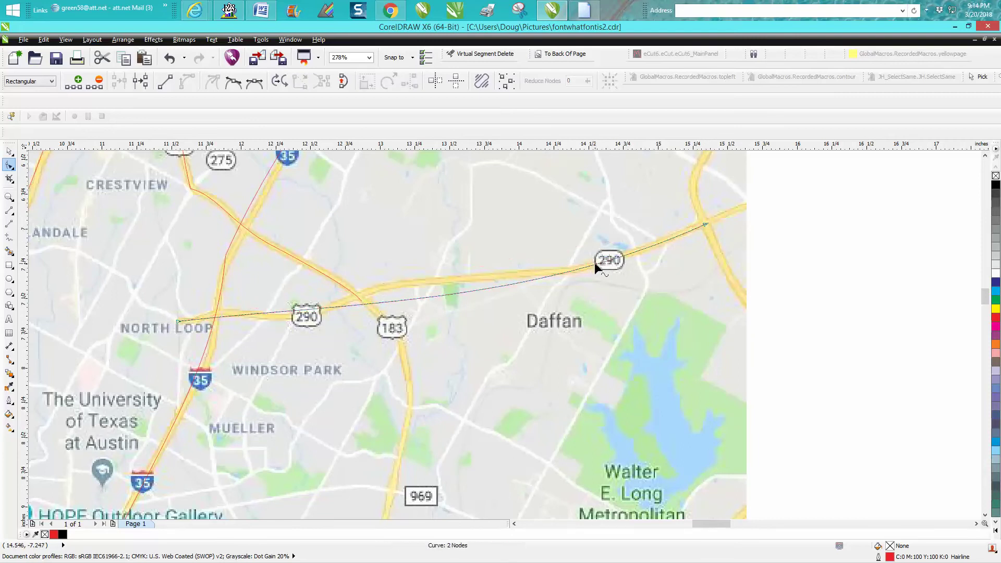
right_click(596, 263)
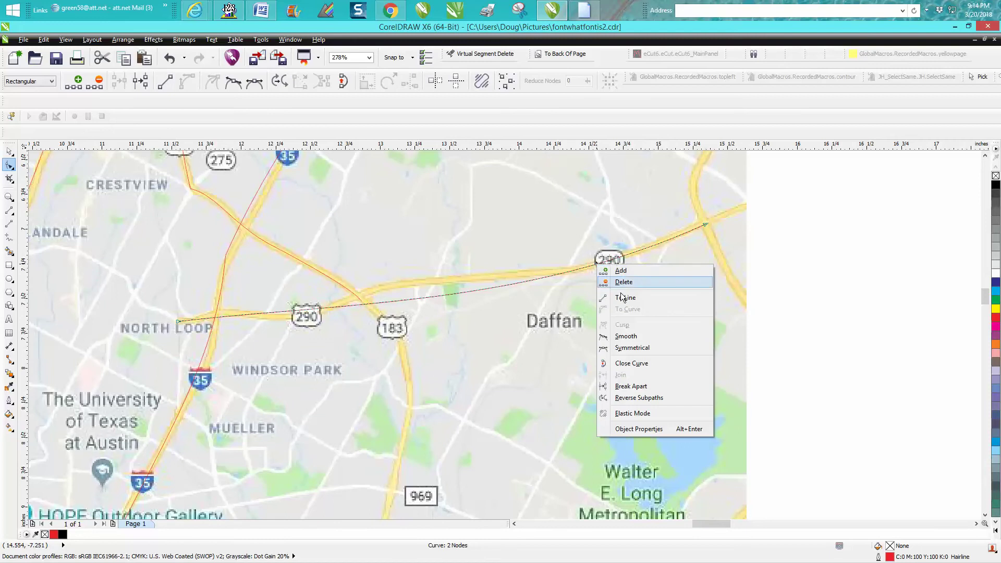
Step: Add a cusp node near the eastern 290 shield and adjust its handles so the curve hugs the highway
left_click(724, 249)
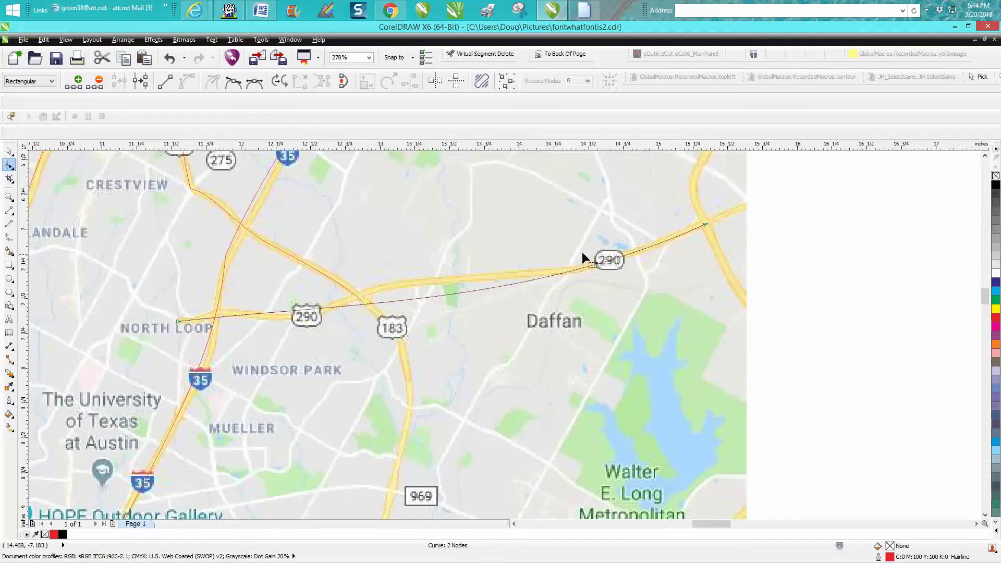
left_click(598, 270)
right_click(596, 263)
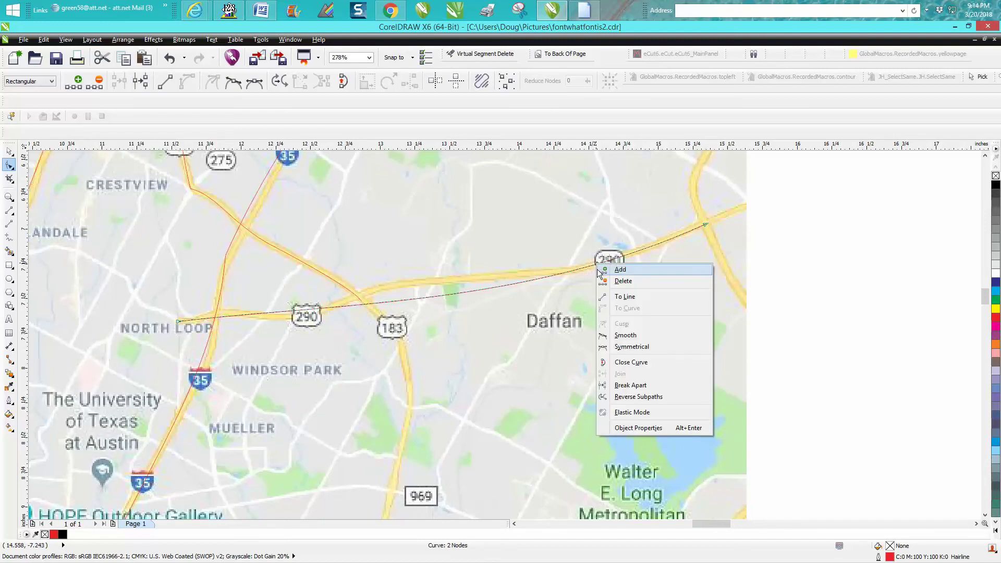
double_click(548, 277)
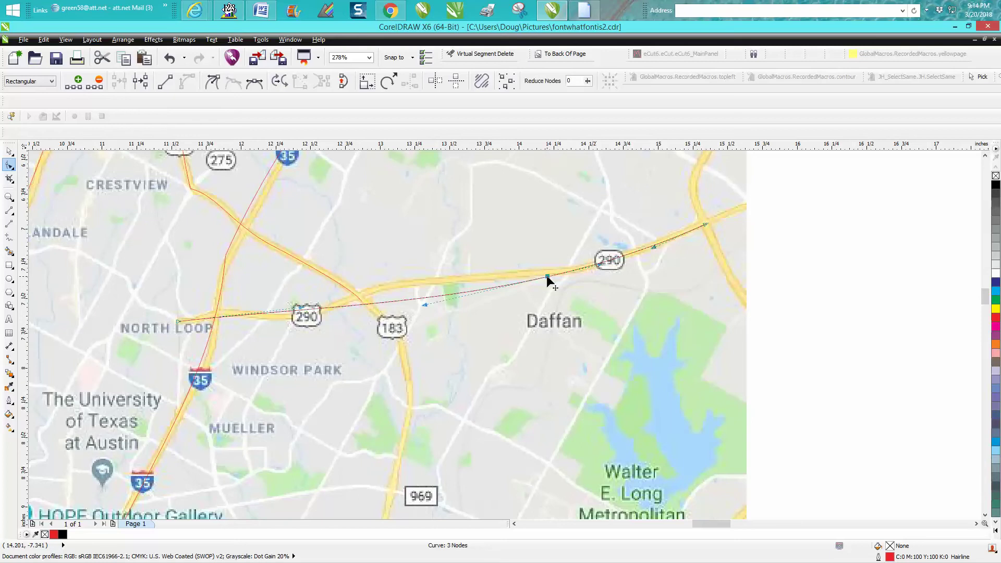
right_click(547, 275)
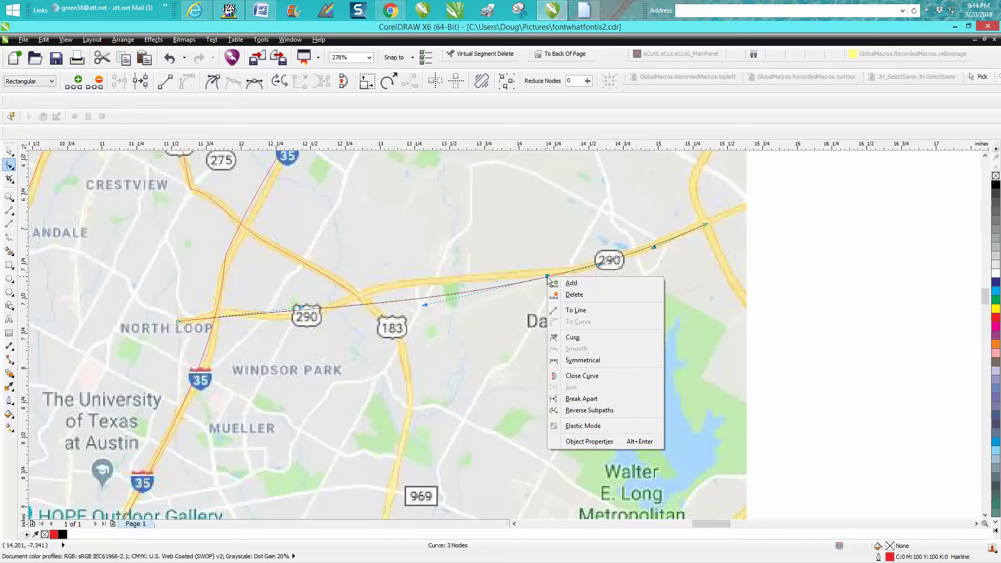
left_click(568, 337)
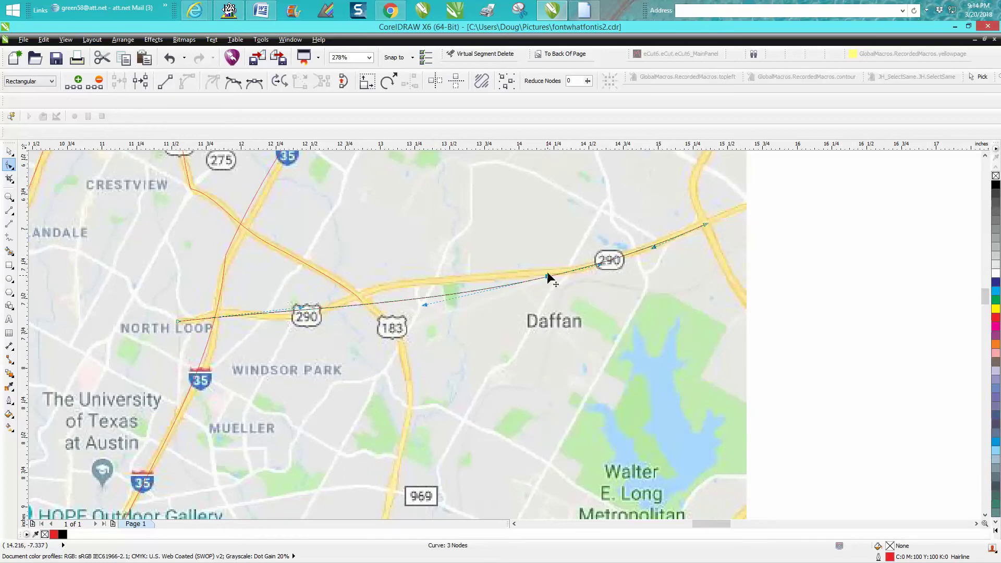
left_click_drag(548, 277, 547, 277)
left_click_drag(425, 305, 427, 273)
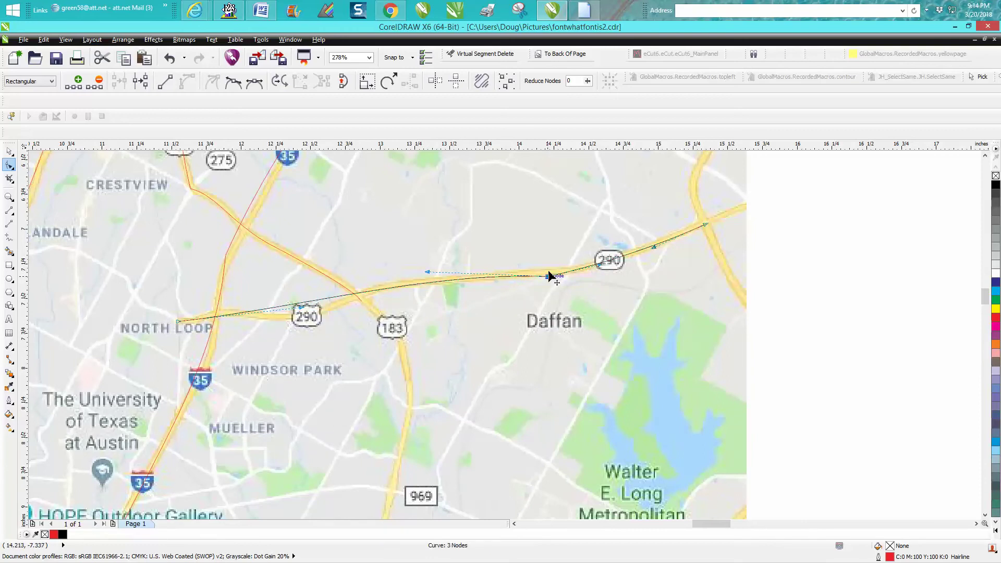
left_click_drag(427, 271, 424, 274)
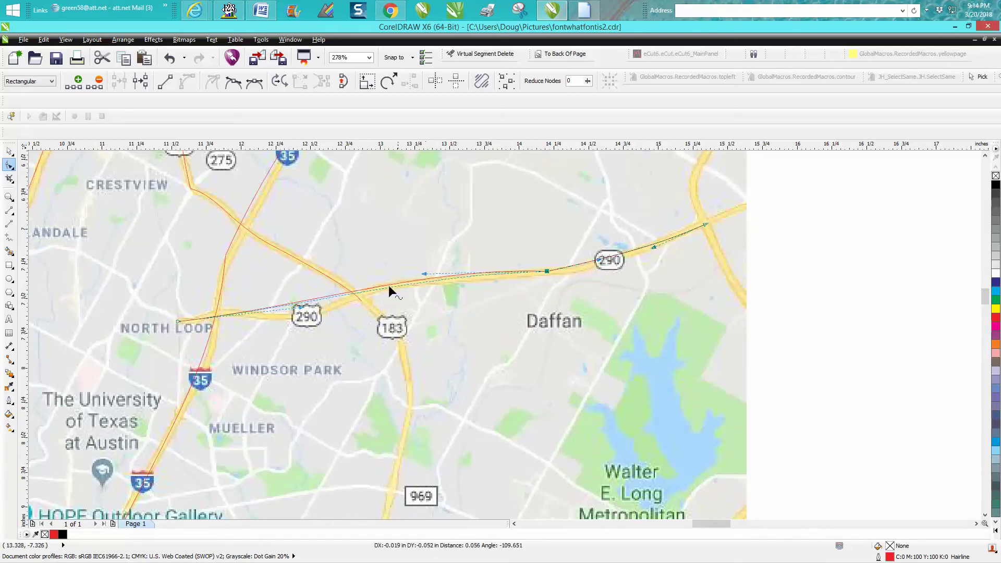
key("Escape")
left_click(301, 305)
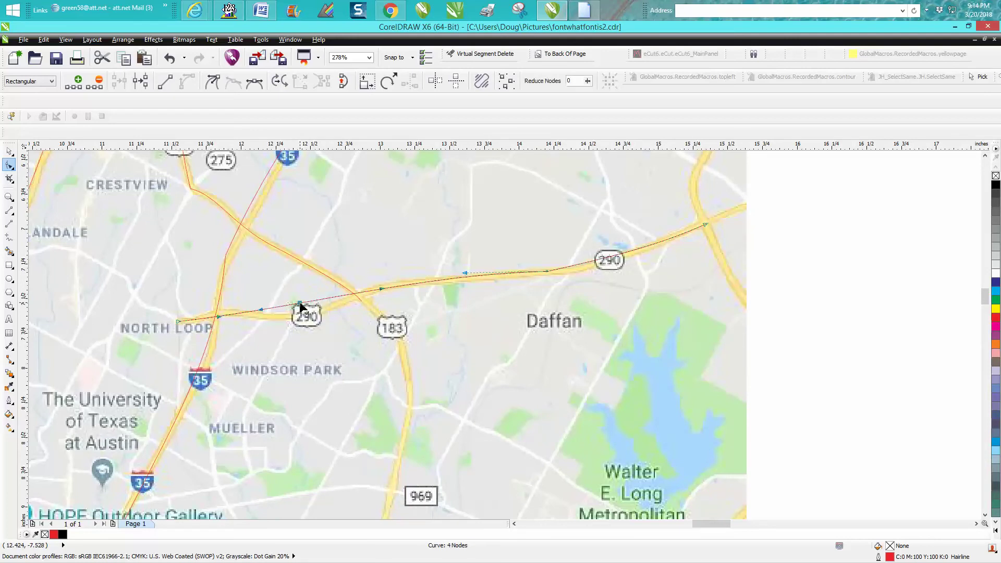
Step: Add a cusp node near the western 290 shield and pull the curve along Highway 290 near 183
left_click_drag(300, 305, 306, 320)
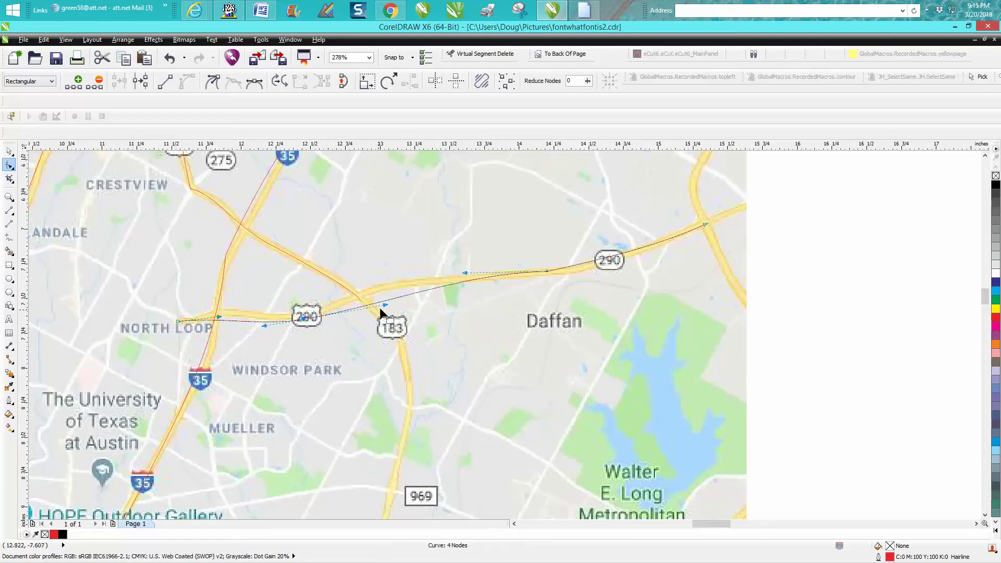
right_click(312, 318)
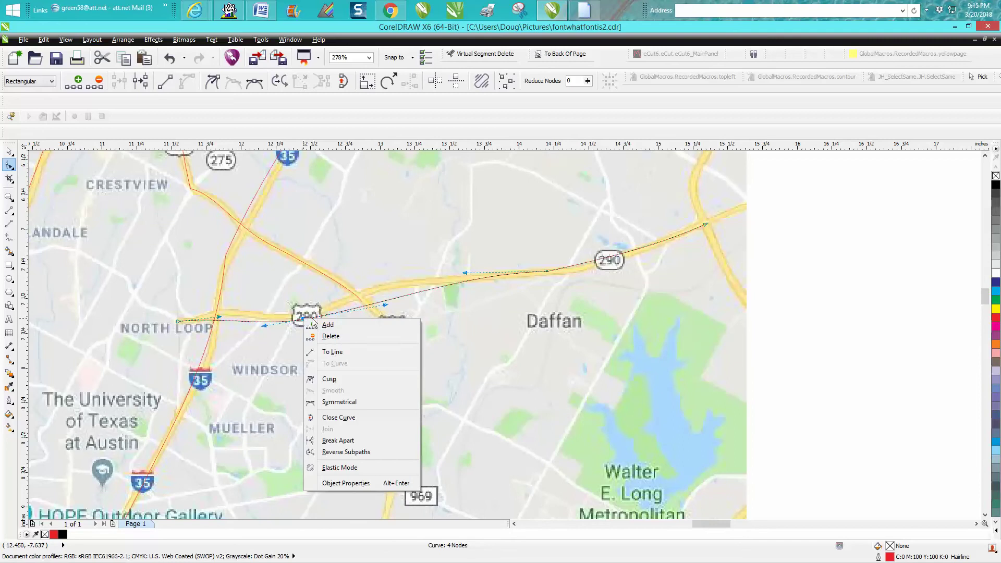
left_click(328, 379)
left_click_drag(386, 304, 366, 282)
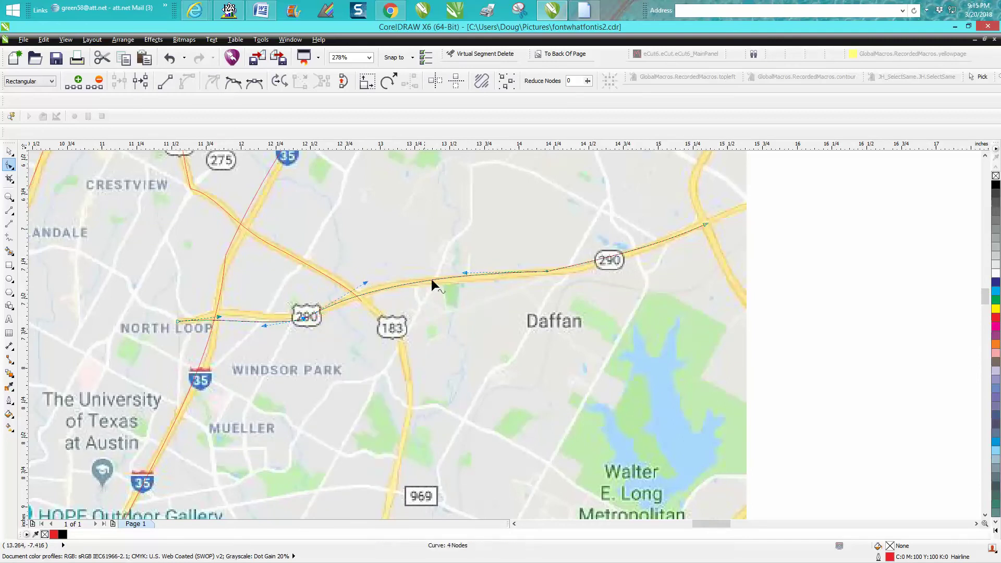
Step: Adjust the North Loop end handle and nudge segments near the eastern shield onto the road
left_click(465, 273)
left_click(300, 322)
left_click(180, 322)
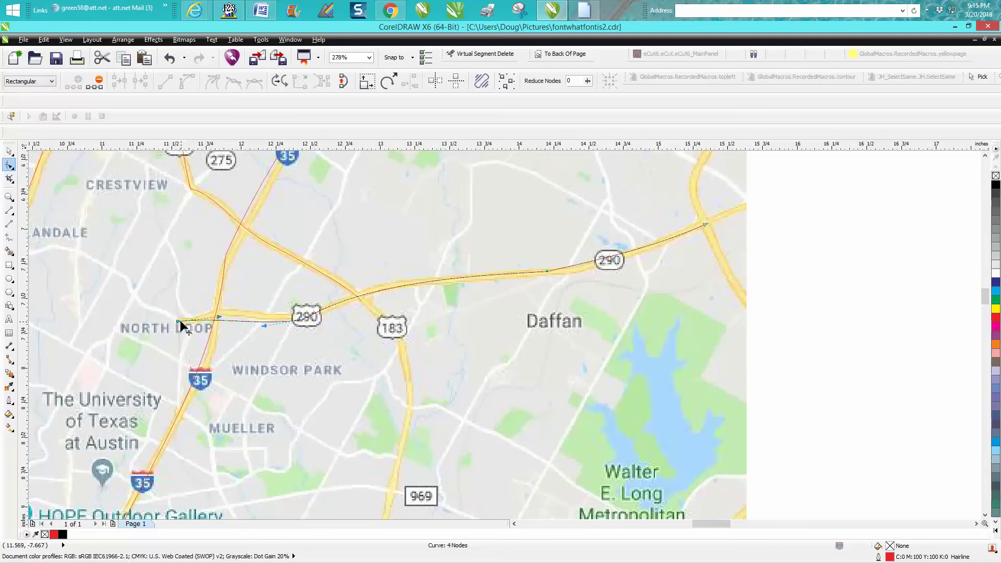
left_click_drag(220, 316, 267, 315)
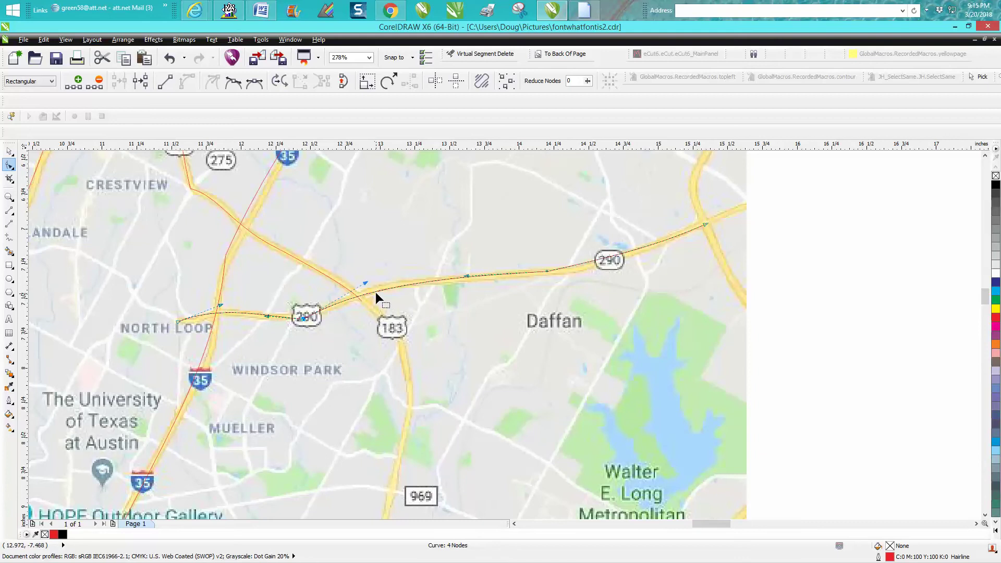
left_click_drag(376, 290, 376, 291)
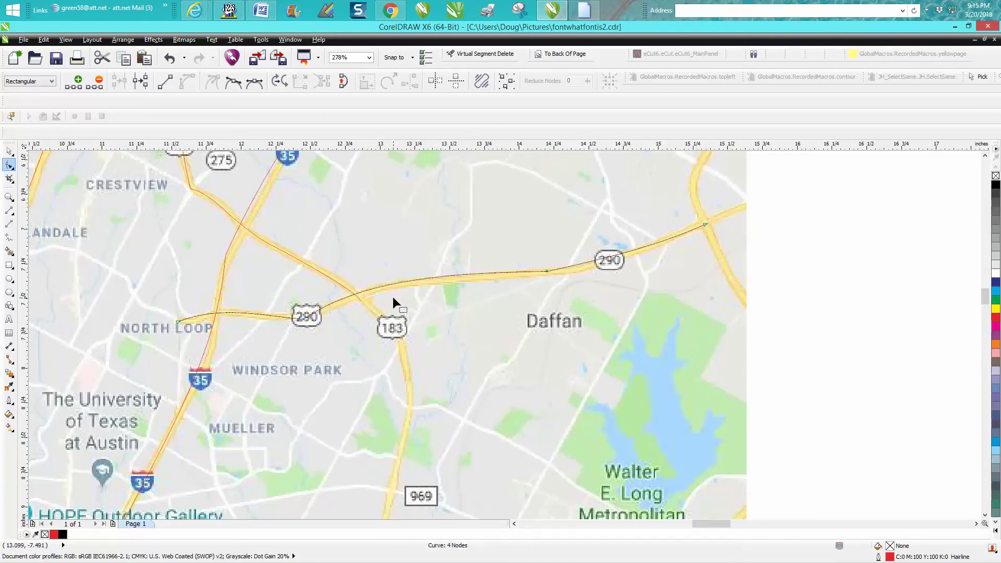
left_click(548, 270)
left_click_drag(593, 264, 593, 277)
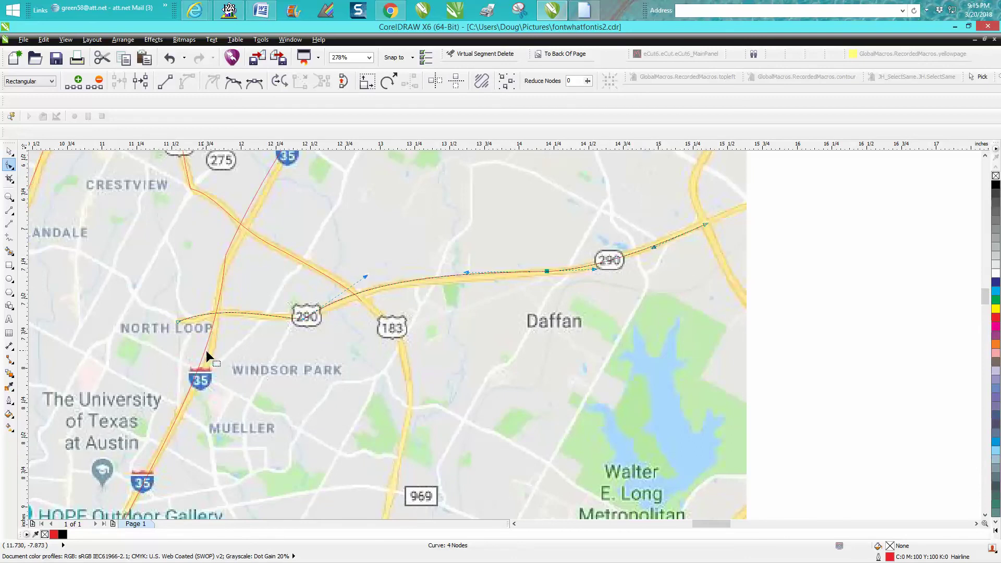
Step: Super-nudge the map bitmap 10 inches right, leaving the red road traces on their own
scroll(210, 349, "down", 5)
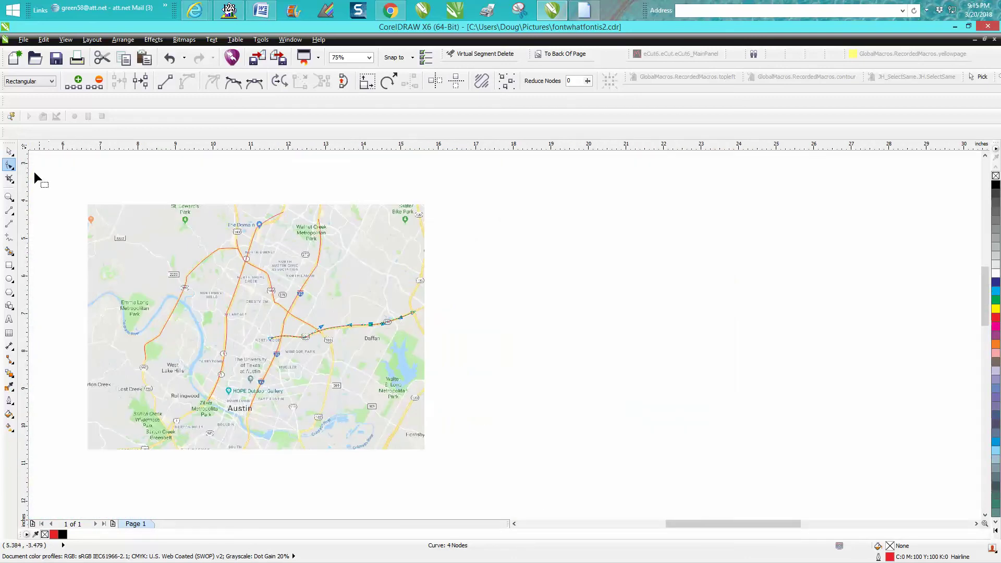
key("space")
left_click(137, 216)
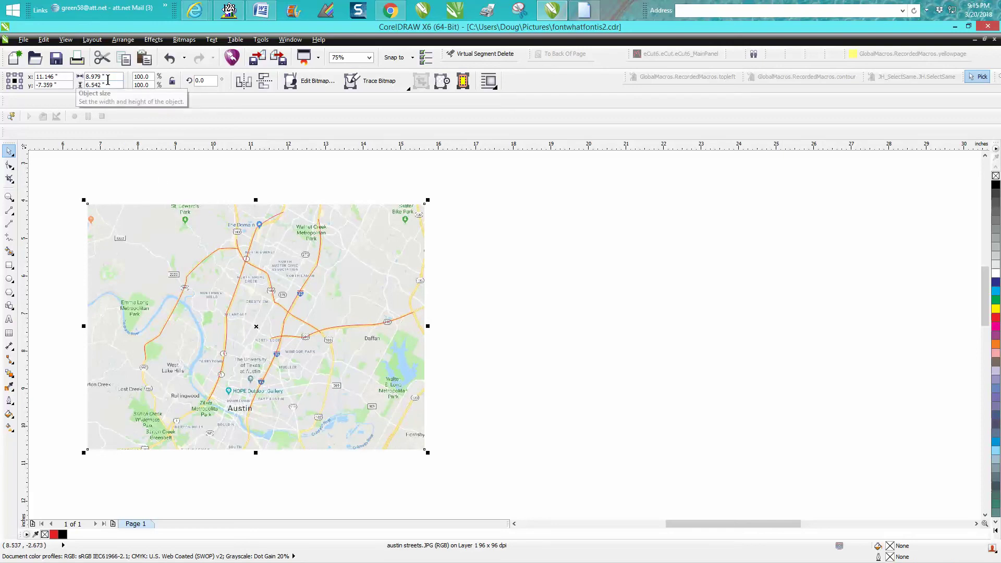
left_click(245, 188)
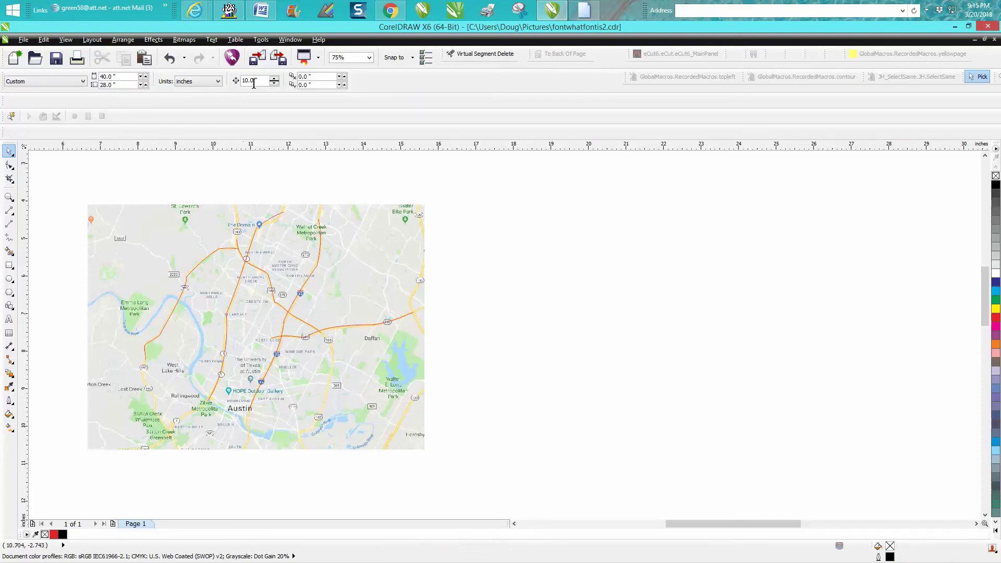
left_click(368, 232)
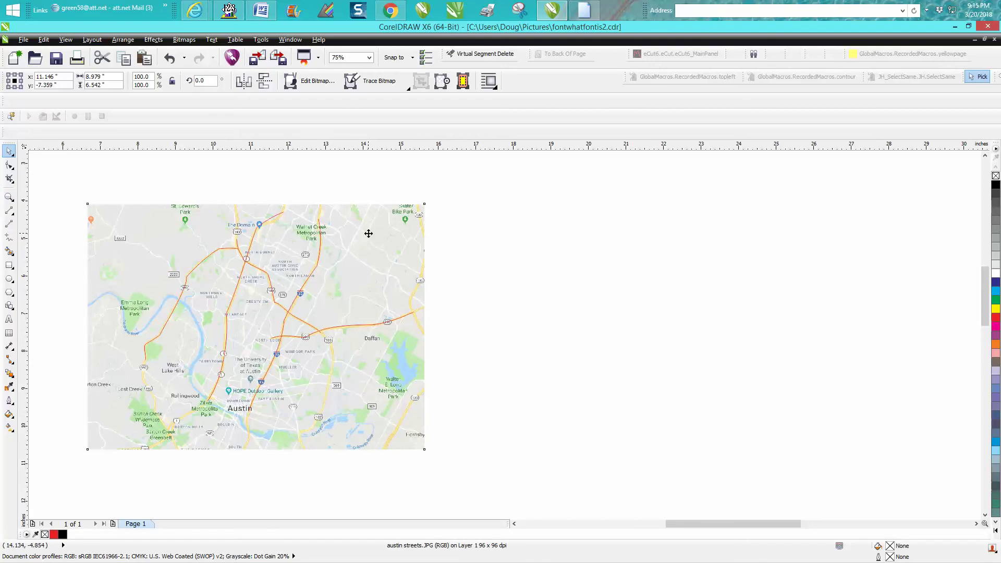
key("shift+Right")
left_click_drag(88, 193, 441, 436)
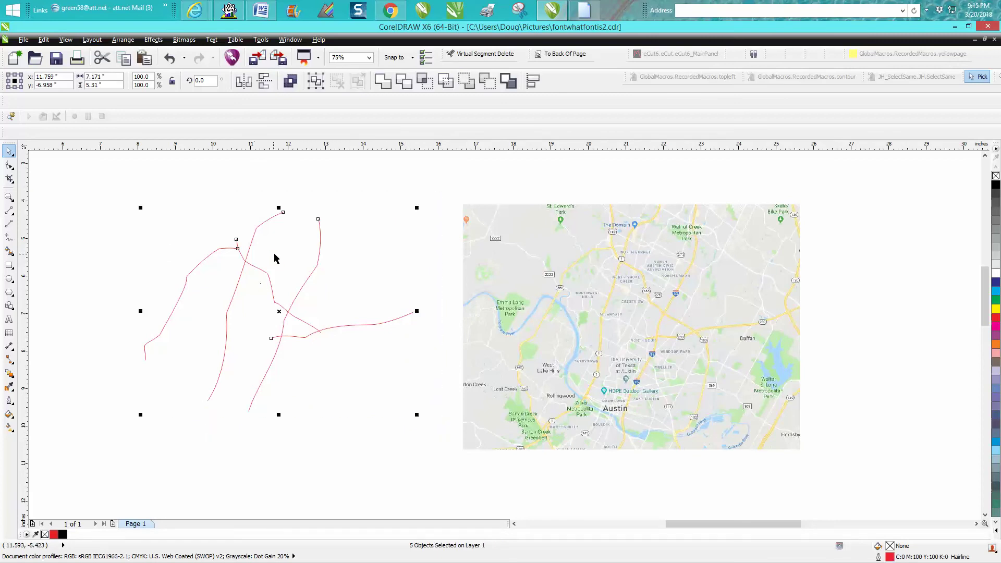
Step: Weld the five red road traces into one curve and bring up the Contour settings
left_click(384, 81)
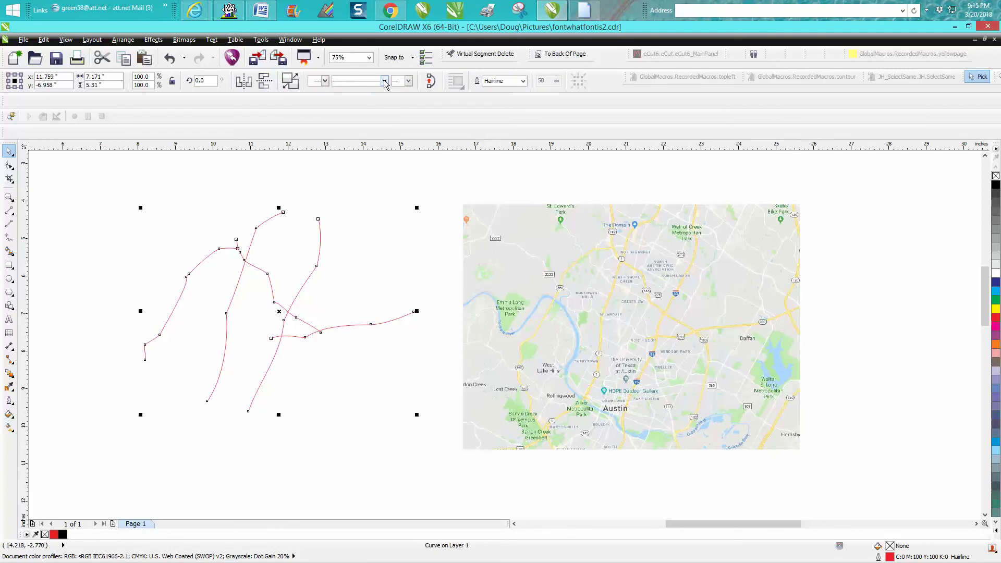
left_click(153, 40)
left_click(169, 113)
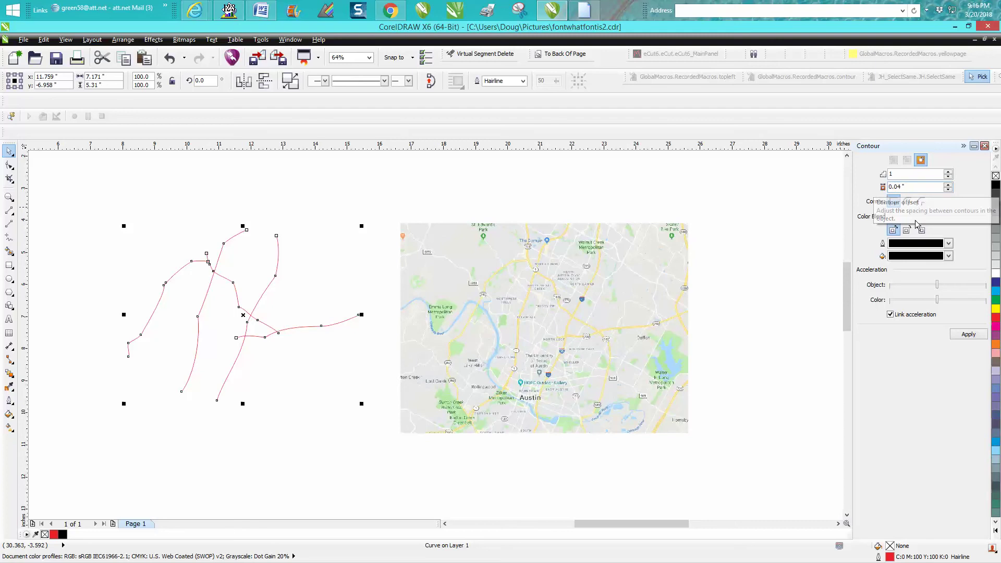
Step: Apply the 0.04-inch outside contour, break it apart, and nudge it 10 inches right onto the map
left_click(967, 336)
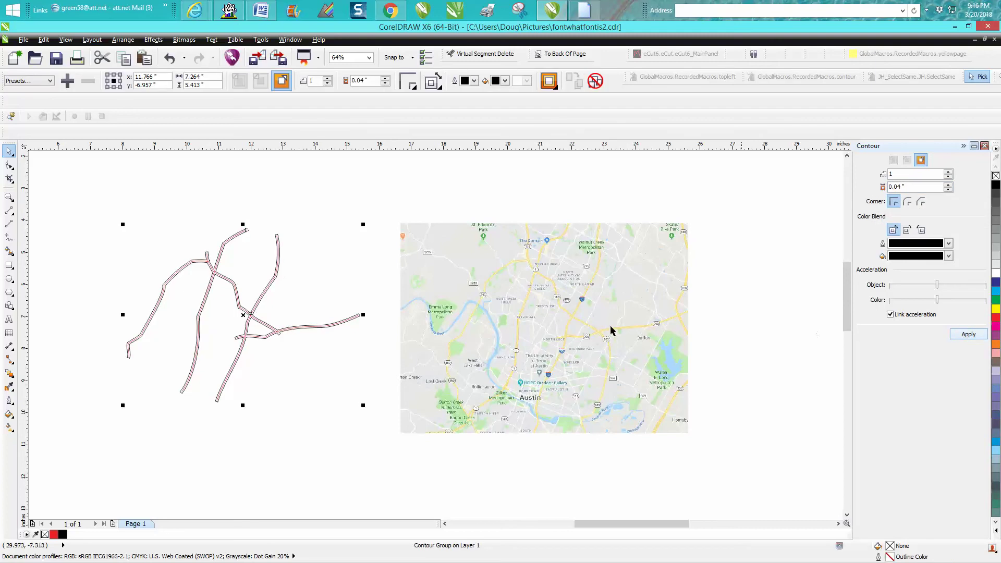
left_click(123, 39)
left_click(147, 159)
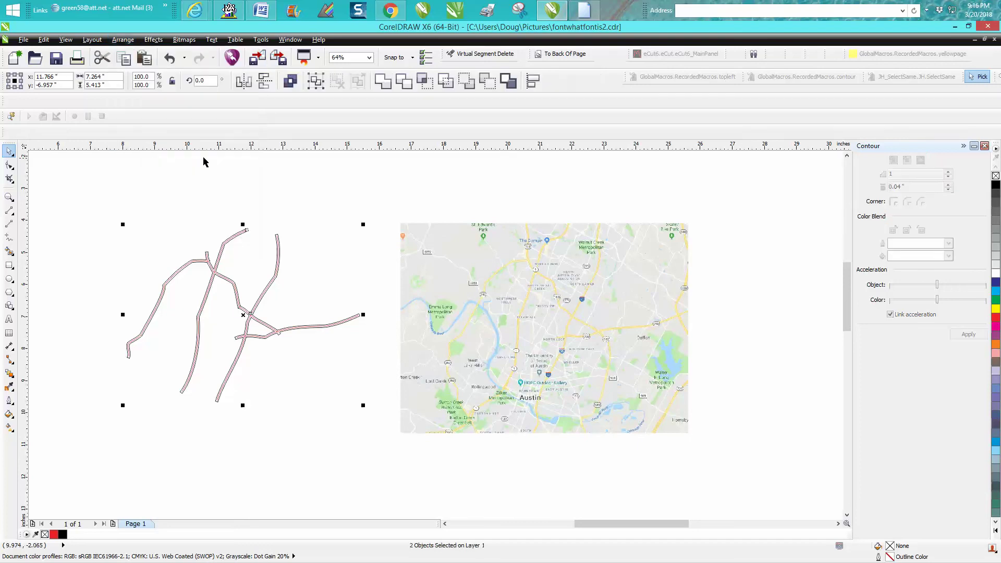
left_click(313, 272)
left_click(362, 320)
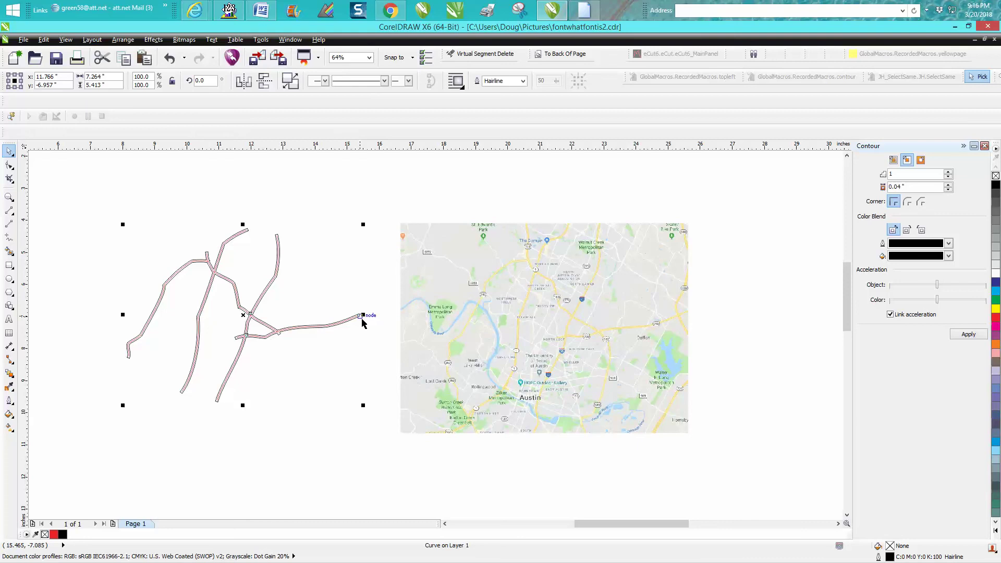
key("shift+Right")
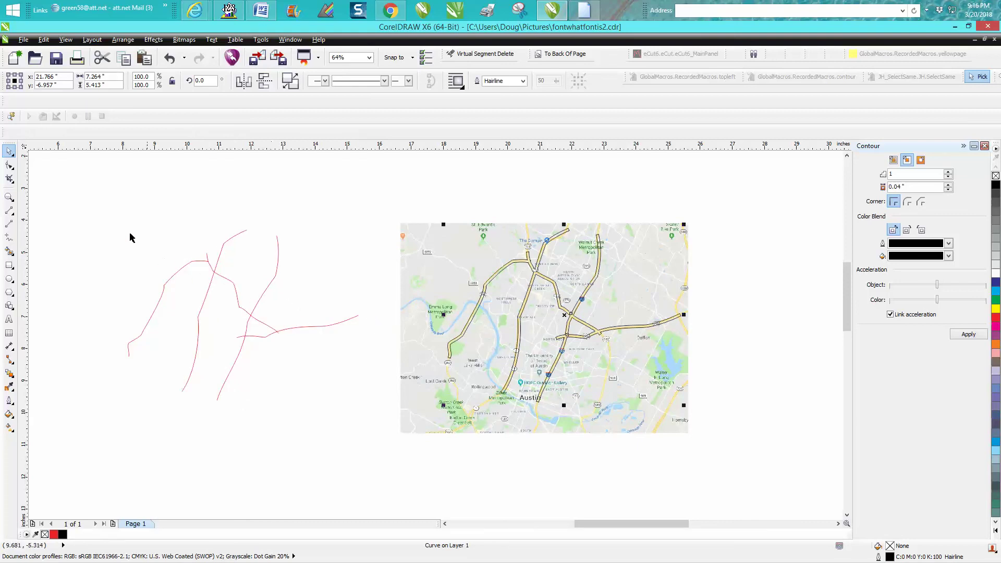
Step: Move the original red road lines 10 inches up, out of the map area
key("Escape")
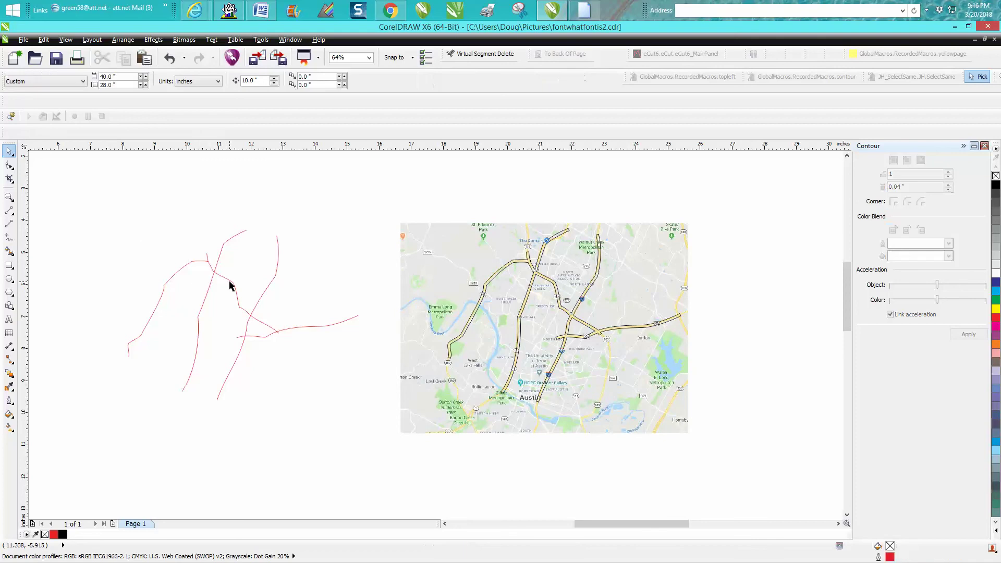
scroll(102, 240, "down", 2)
left_click_drag(92, 228, 171, 305)
key("shift+Up")
key("shift+Up")
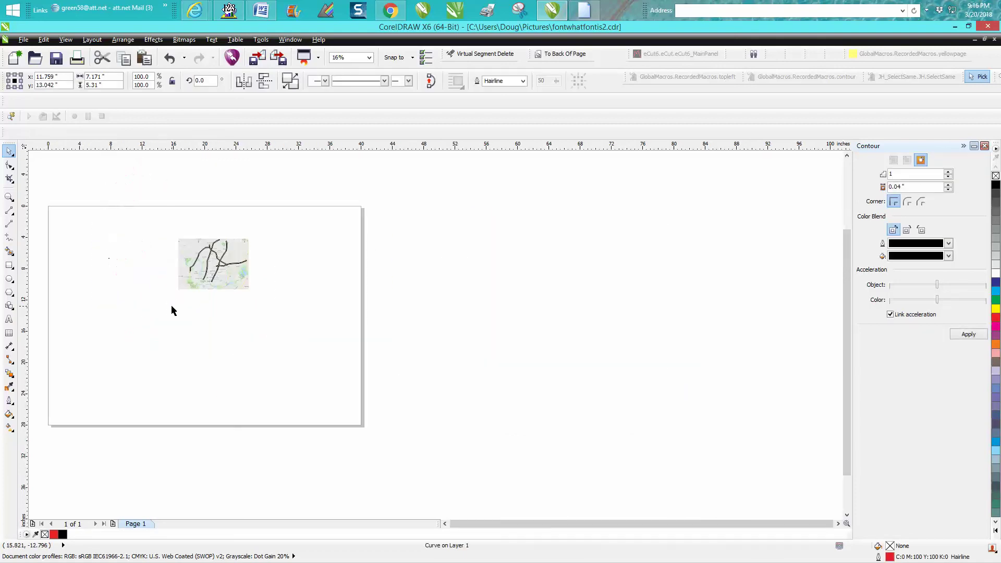
Step: Zoom in on the roads over the map and select the contour road shapes
left_click(8, 197)
left_click_drag(178, 242, 280, 304)
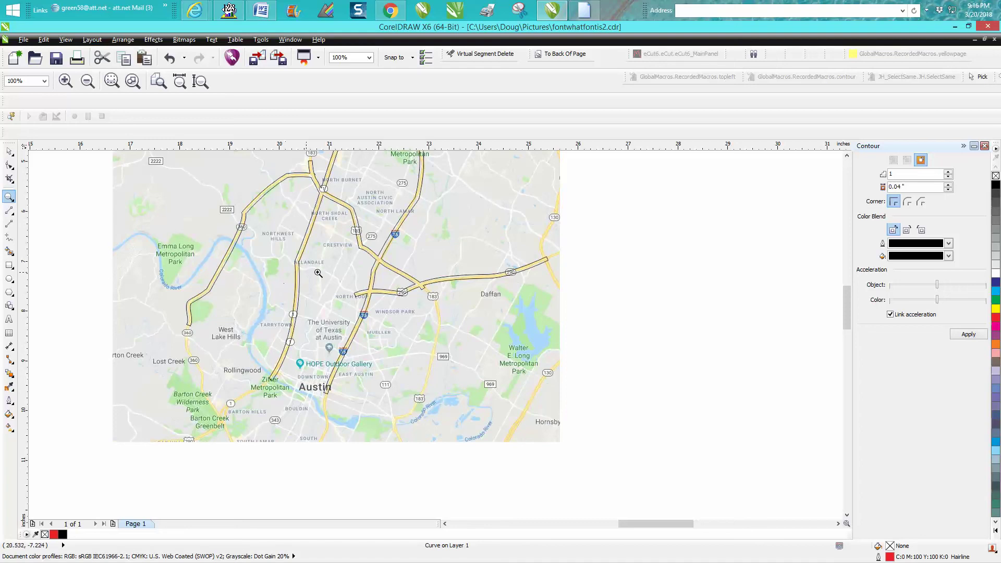
right_click(334, 264)
left_click_drag(270, 189, 453, 327)
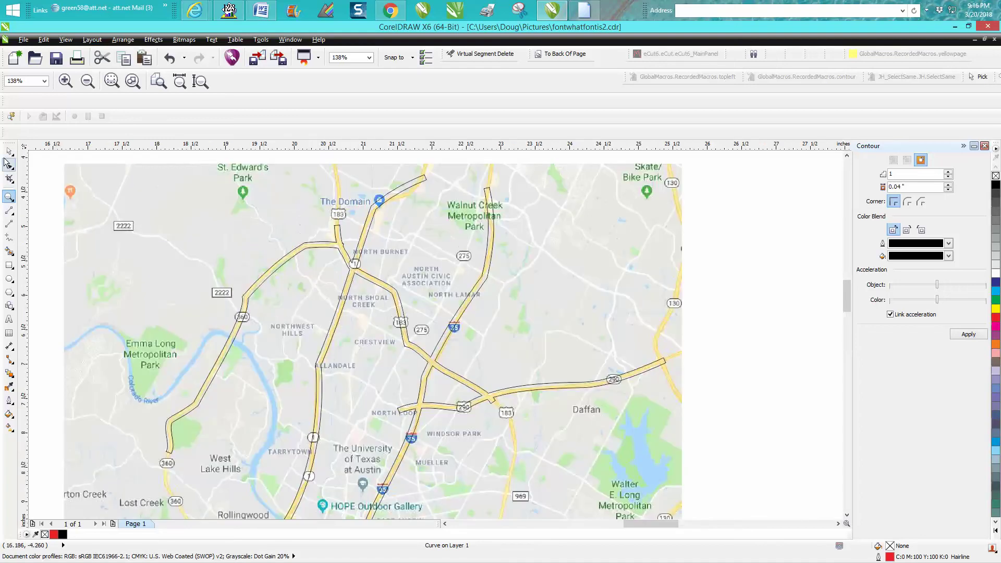
key("space")
left_click(370, 228)
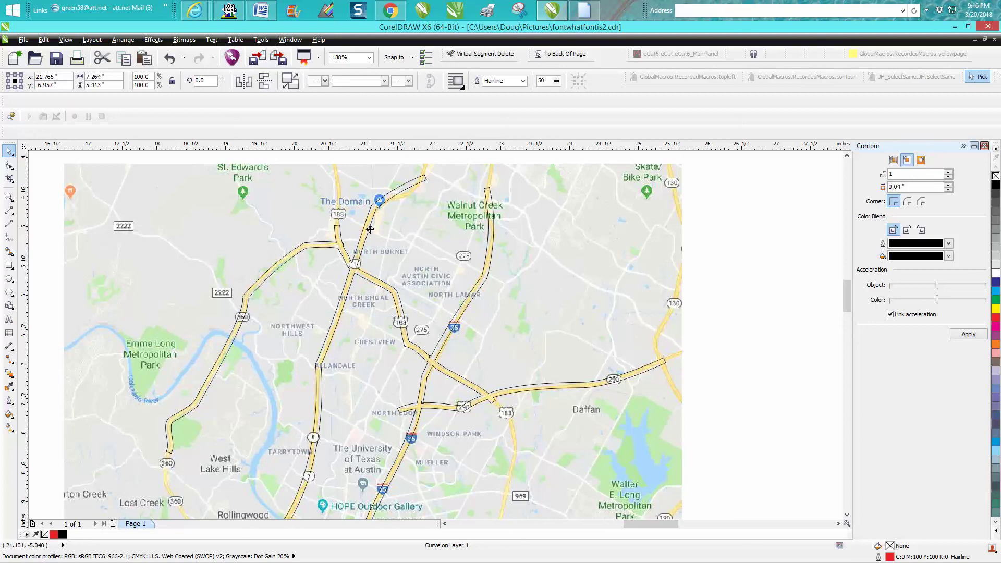
Step: Give the road shapes a 2.0 pt black outline with Scale with object enabled
double_click(892, 558)
left_click(443, 238)
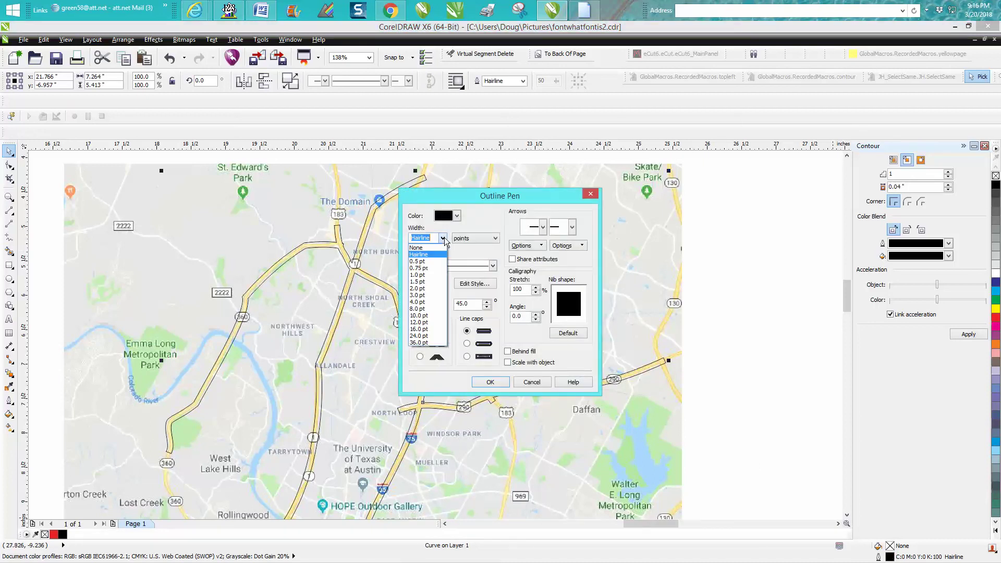
left_click(416, 289)
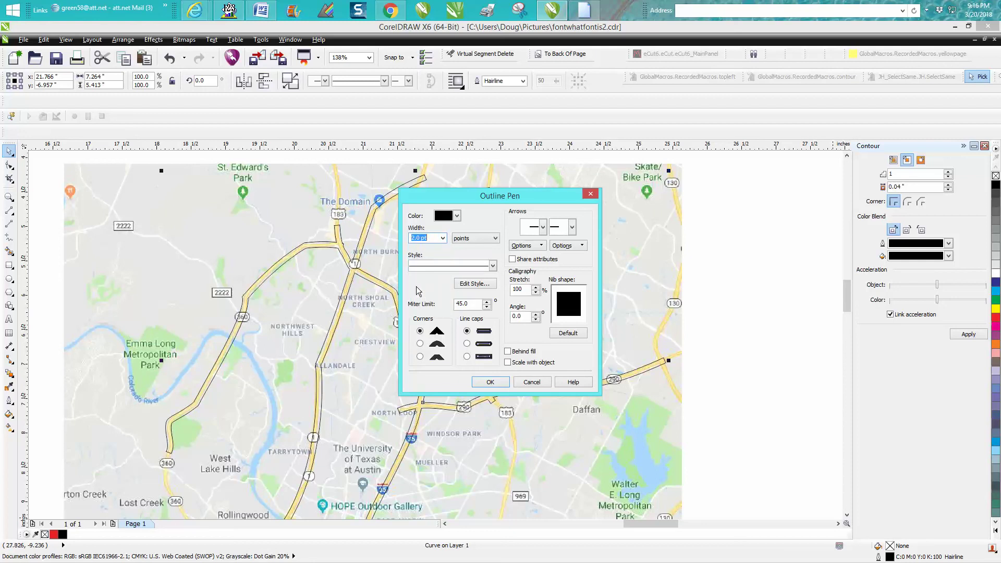
left_click(509, 364)
left_click(498, 386)
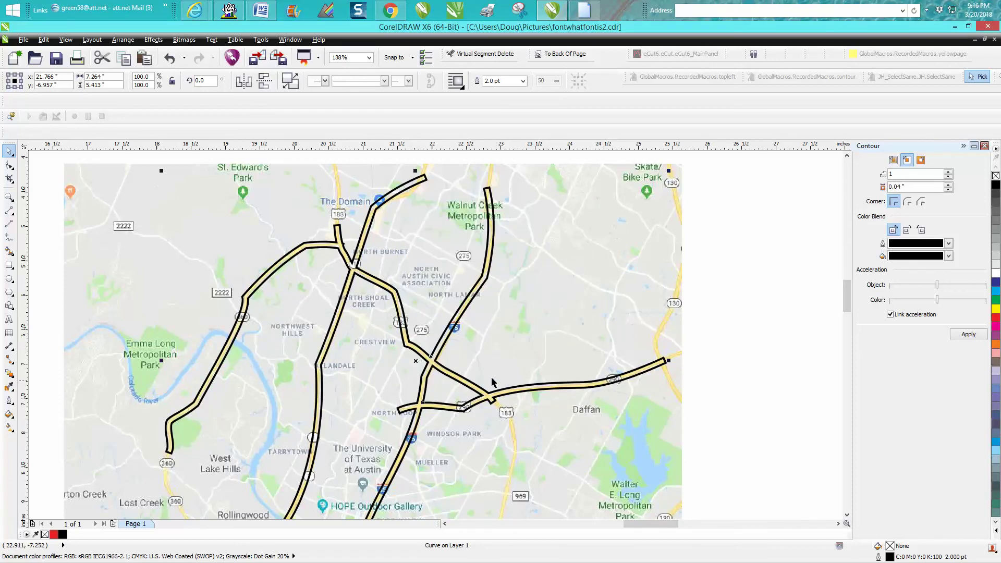
Step: Group the Austin map image and road shapes together with Ctrl+G
scroll(485, 371, "down", 2)
left_click_drag(238, 251, 633, 512)
key("ctrl+g")
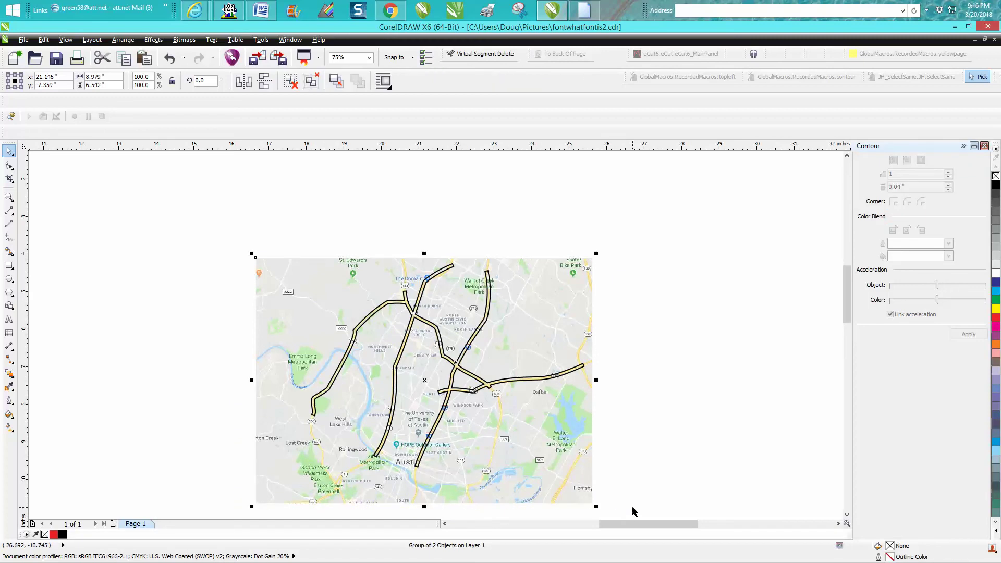
Step: Move the map-and-roads group up-right and scale it to 272.8%, about 24.492 by 17.844 inches
scroll(615, 495, "down", 2)
left_click_drag(604, 375, 709, 275)
left_click_drag(534, 409, 319, 516)
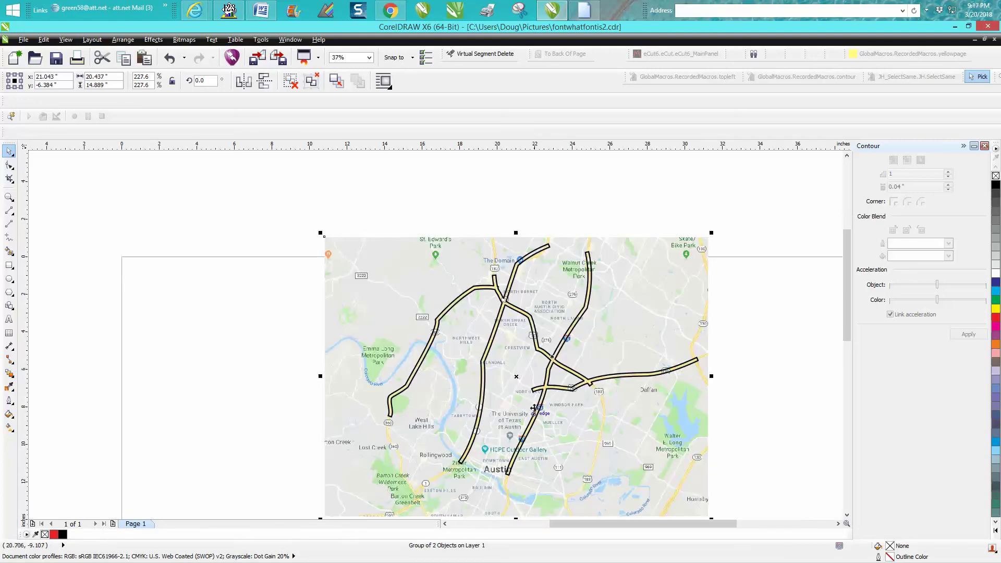
left_click_drag(712, 232, 788, 177)
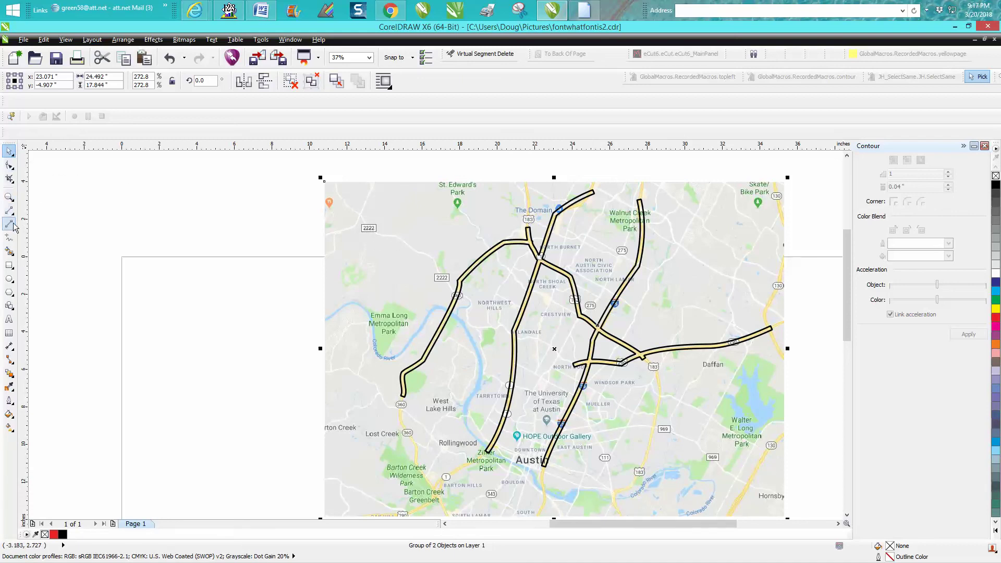
left_click(13, 252)
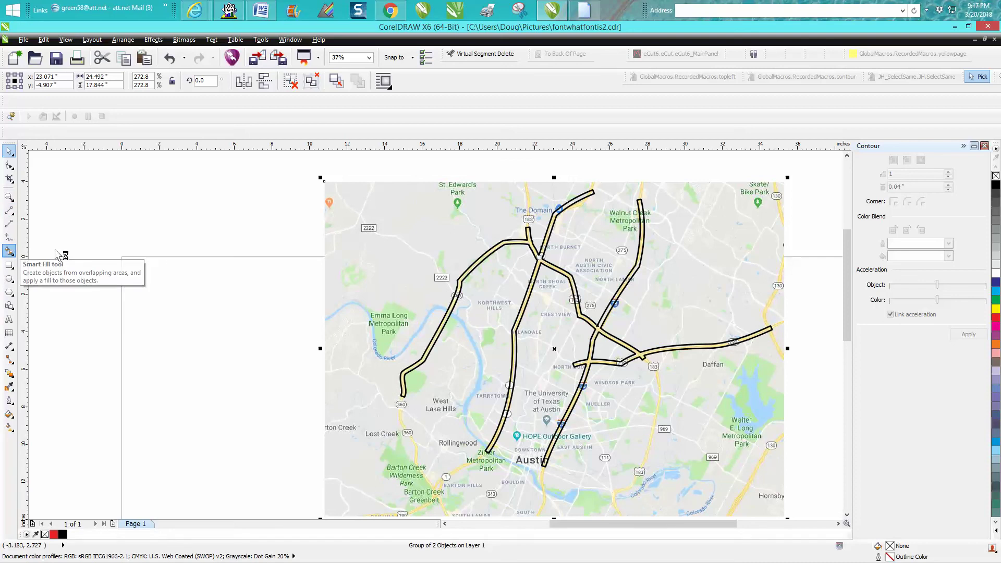
left_click(533, 249)
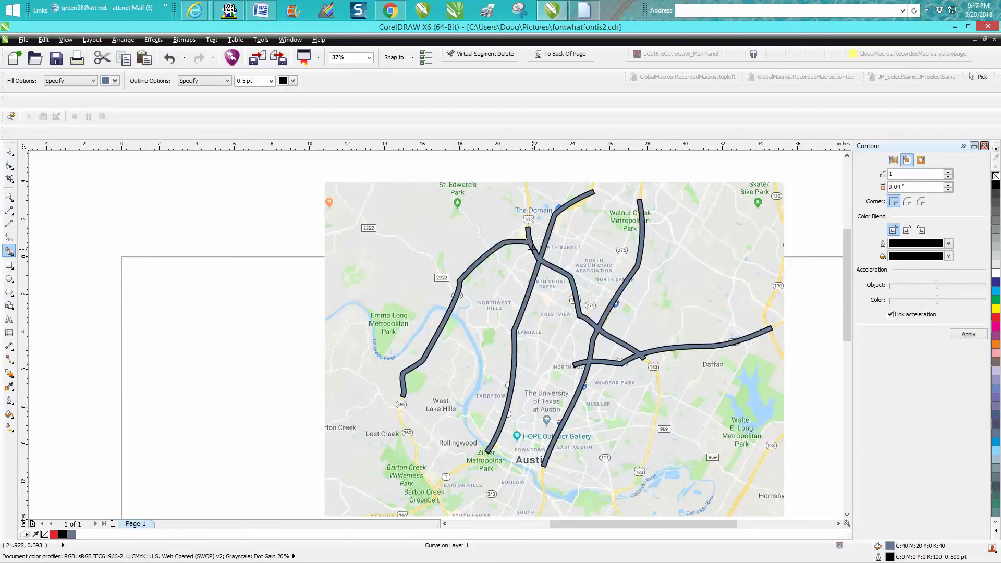
left_click(995, 185)
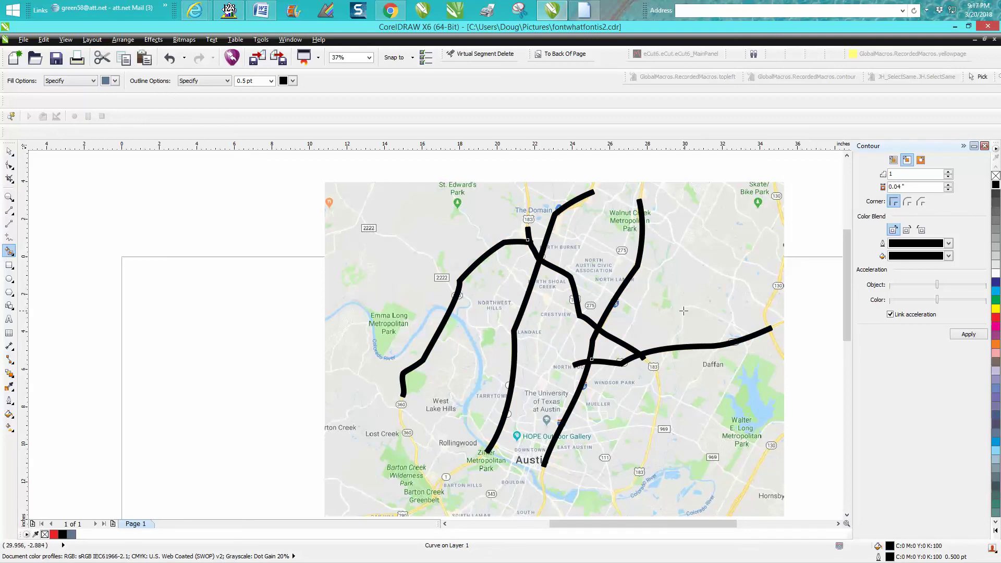
left_click(170, 58)
left_click(169, 58)
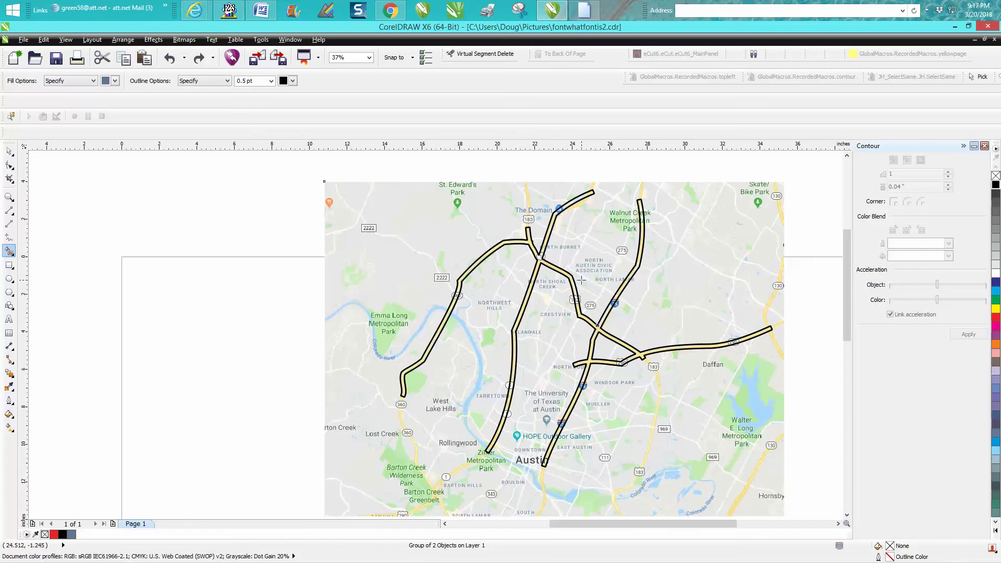
left_click(9, 198)
left_click_drag(538, 245, 600, 331)
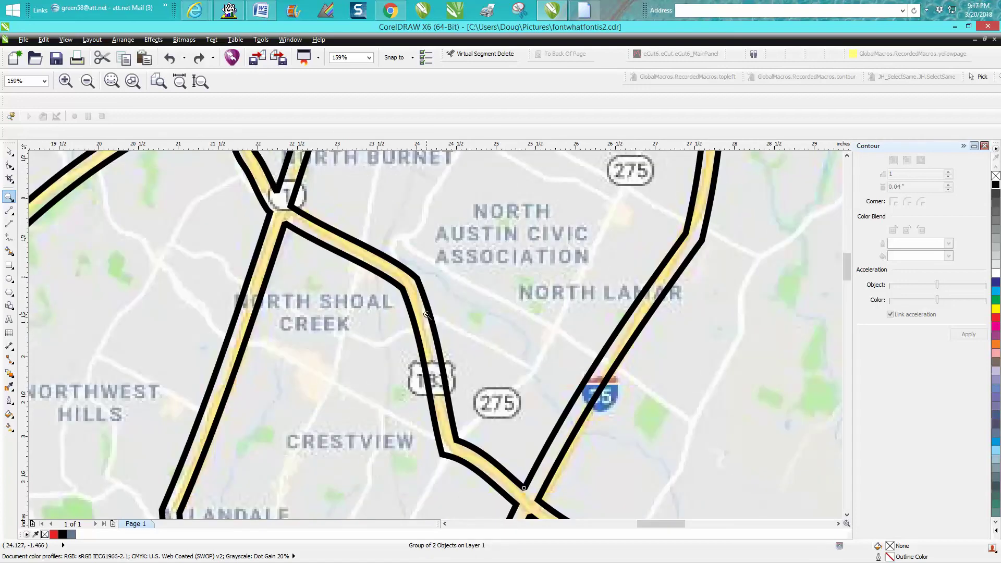
right_click(651, 293)
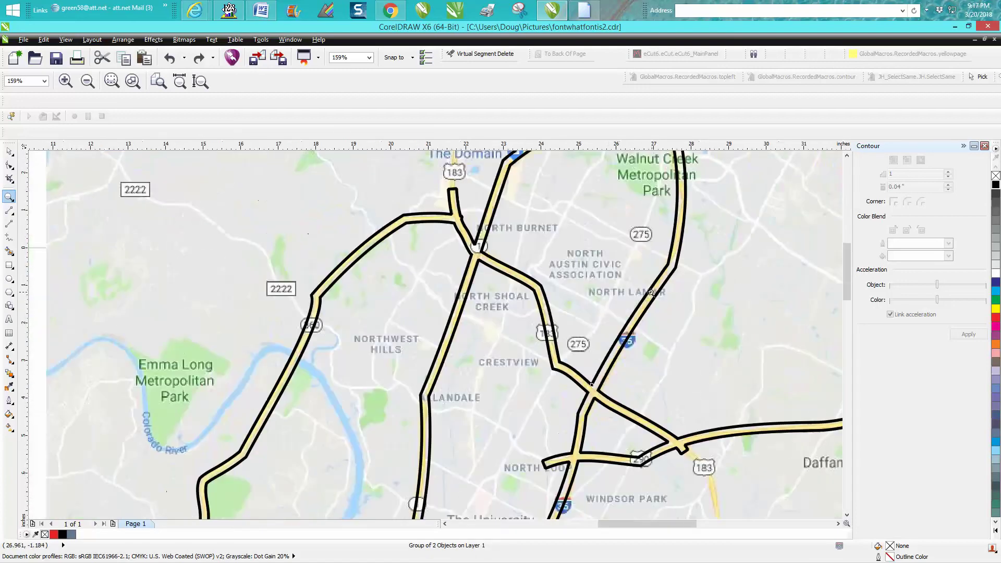
right_click(616, 288)
right_click(617, 288)
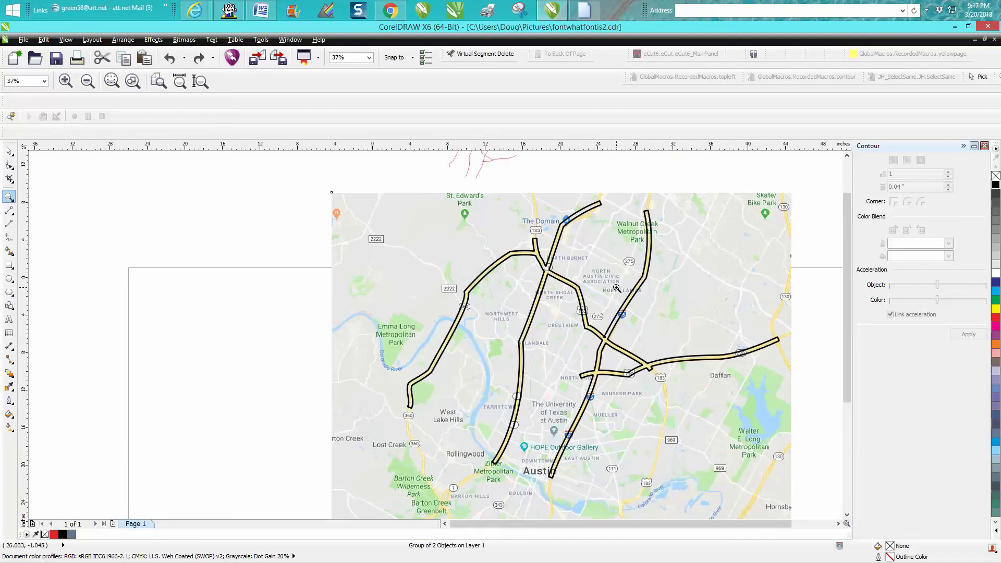
left_click_drag(459, 236, 704, 412)
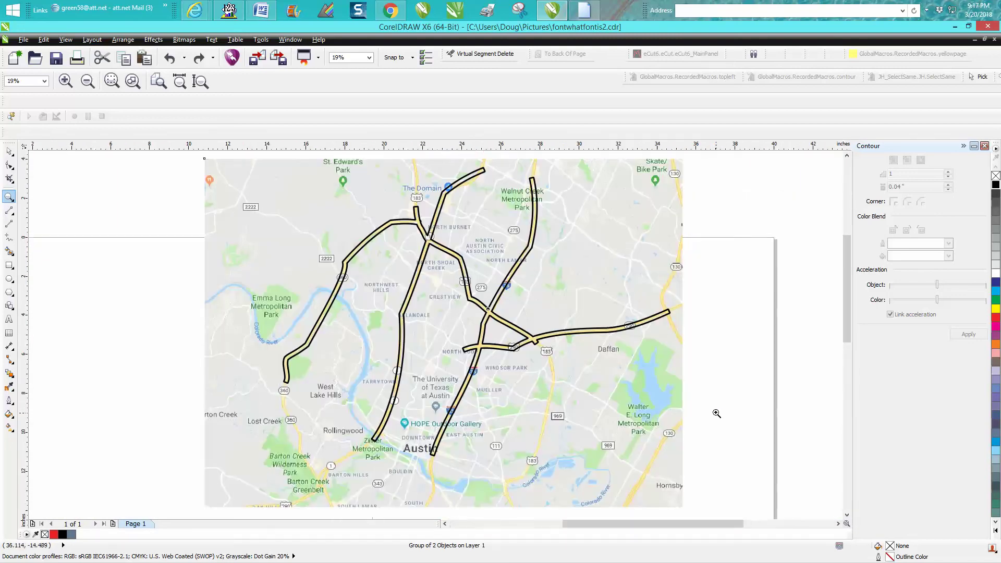